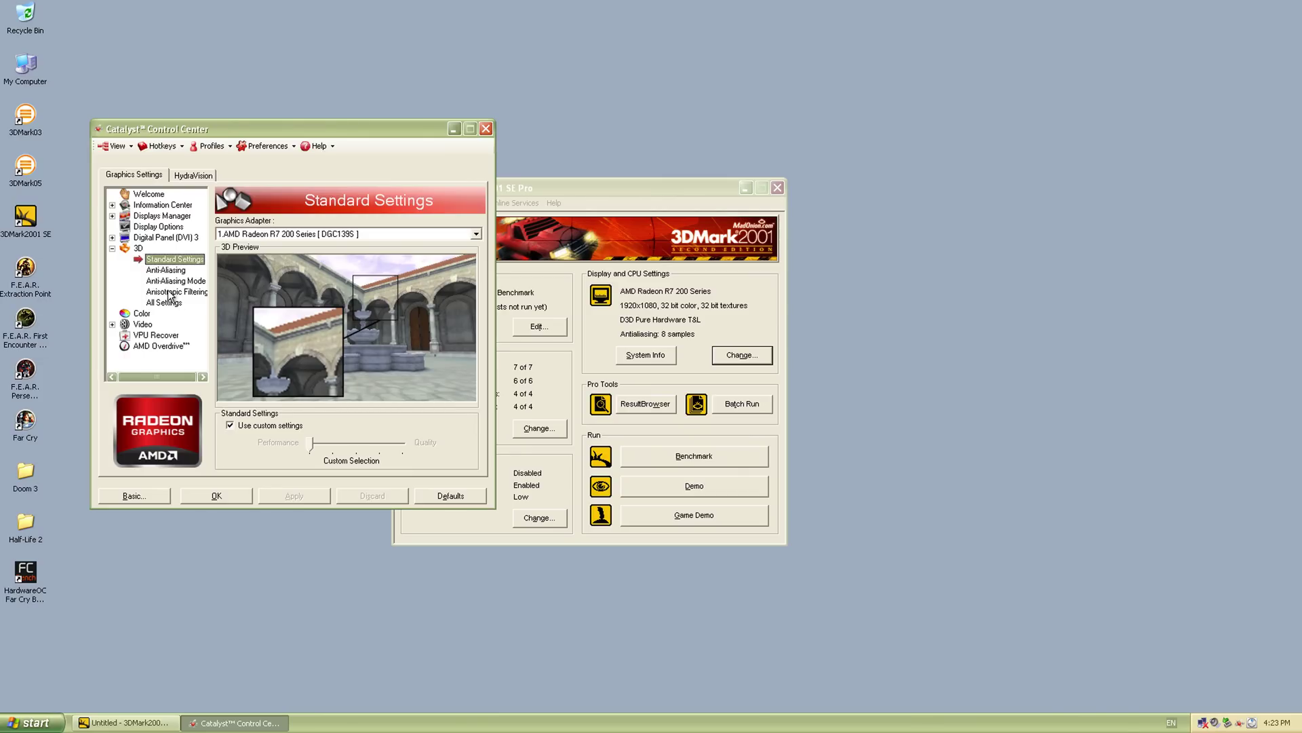
Open the Anisotropic Filtering settings under 3D for the Radeon R7 200 Series adapter.
left_click(170, 292)
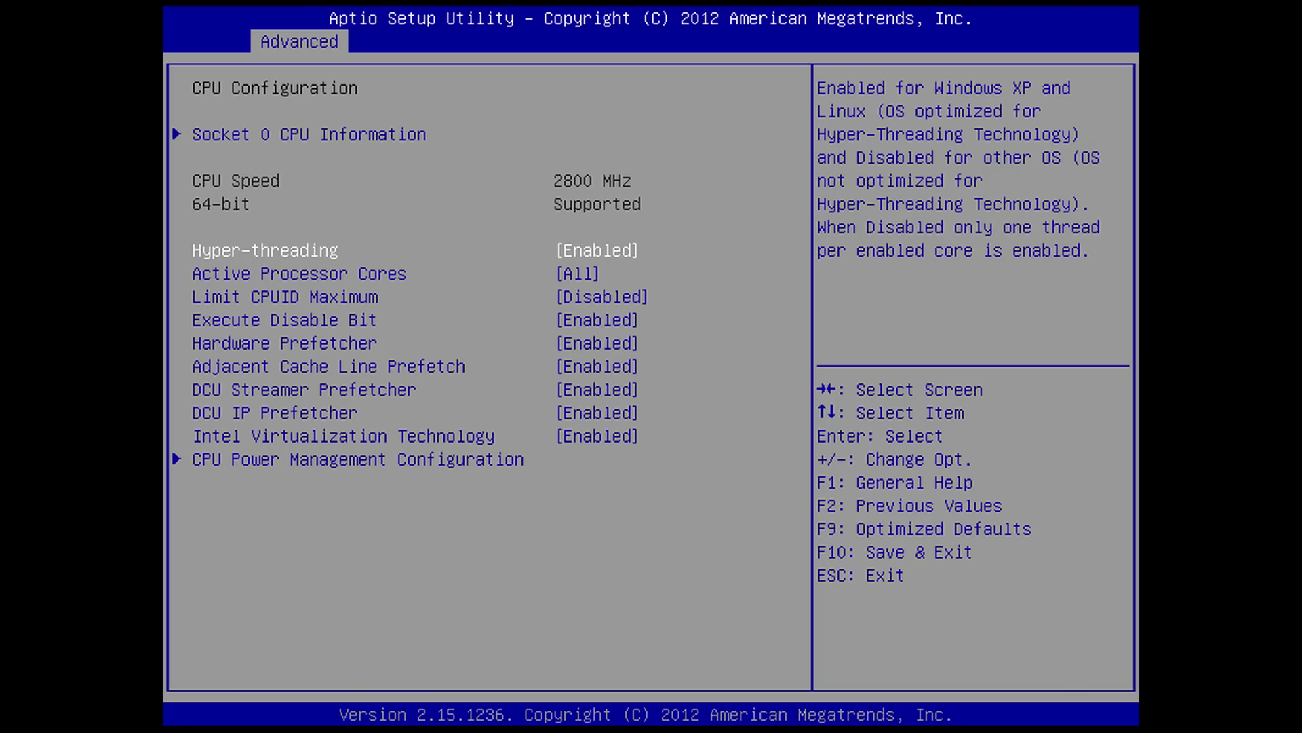
Set Hyper-threading to Disabled, then bring up the Active Processor Cores choices.
key("Return")
key("Down")
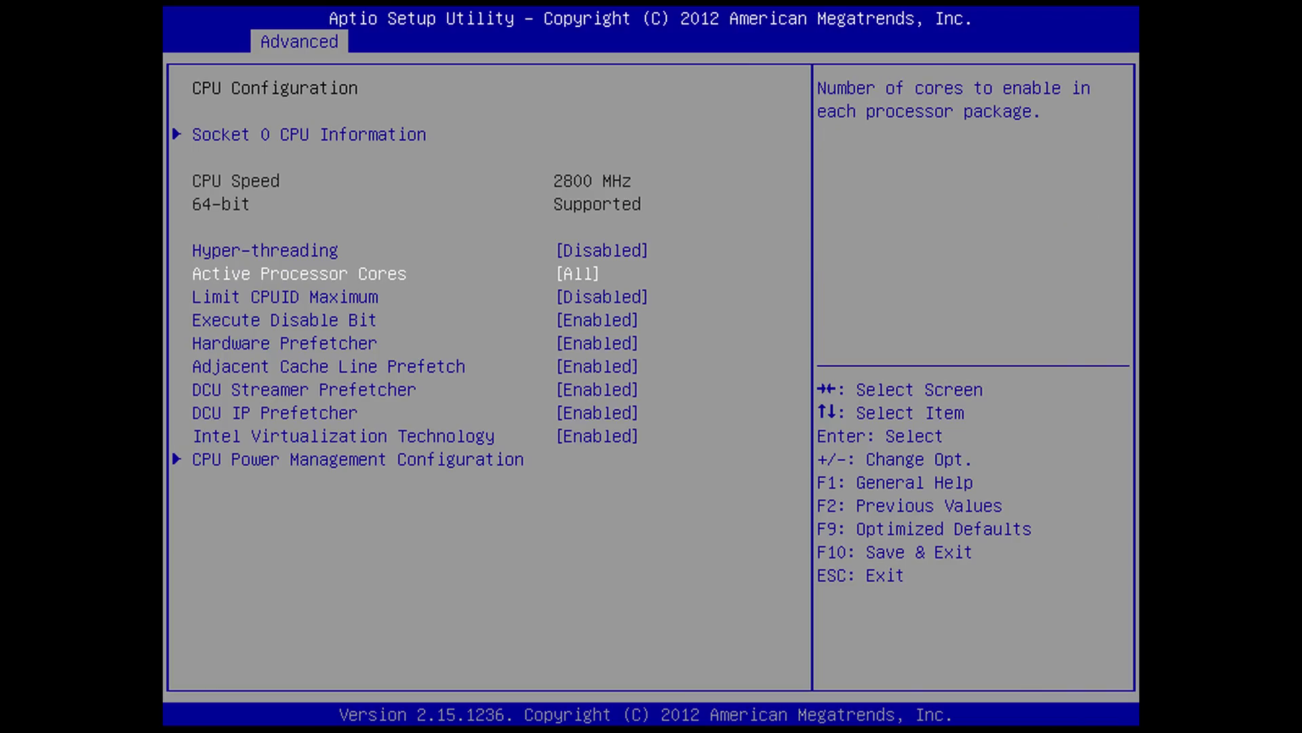
key("Return")
key("Return")
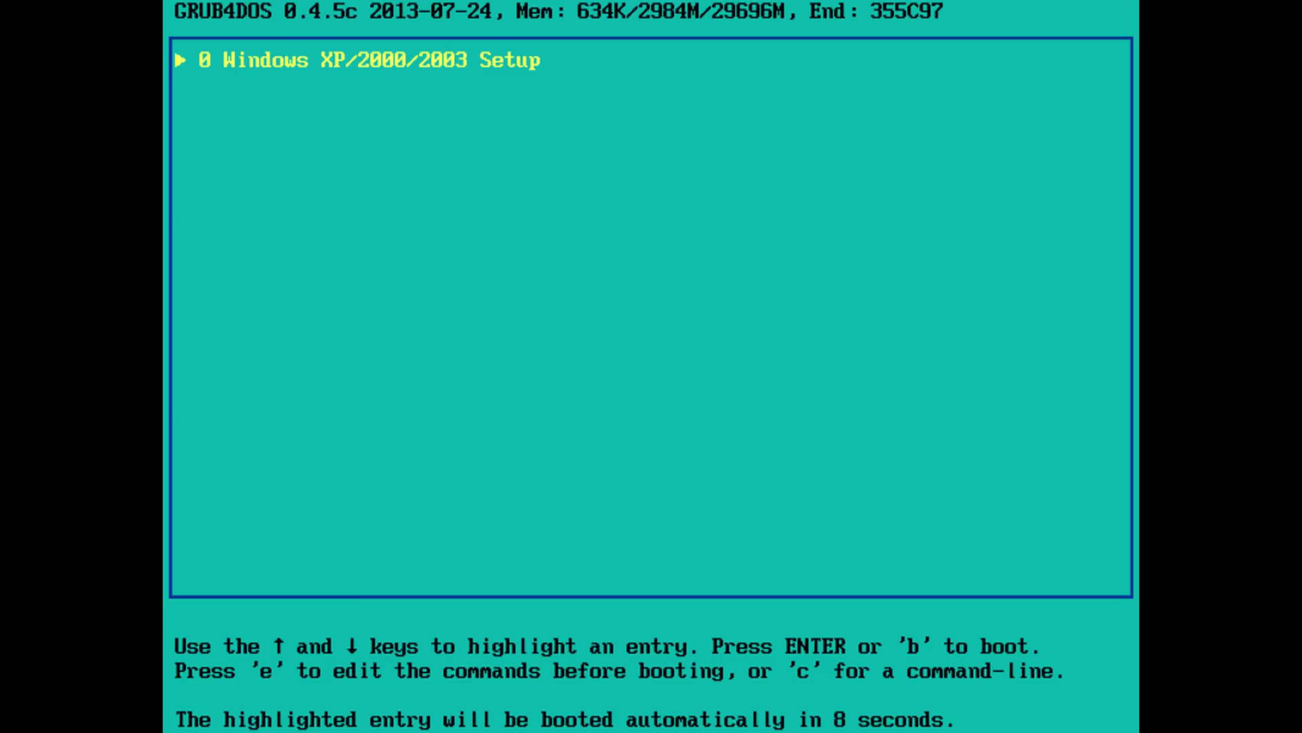
Auto-detect SATA/RAID/SCSI drivers in GRUB4DOS, then launch the first part of Windows XP setup.
key("Return")
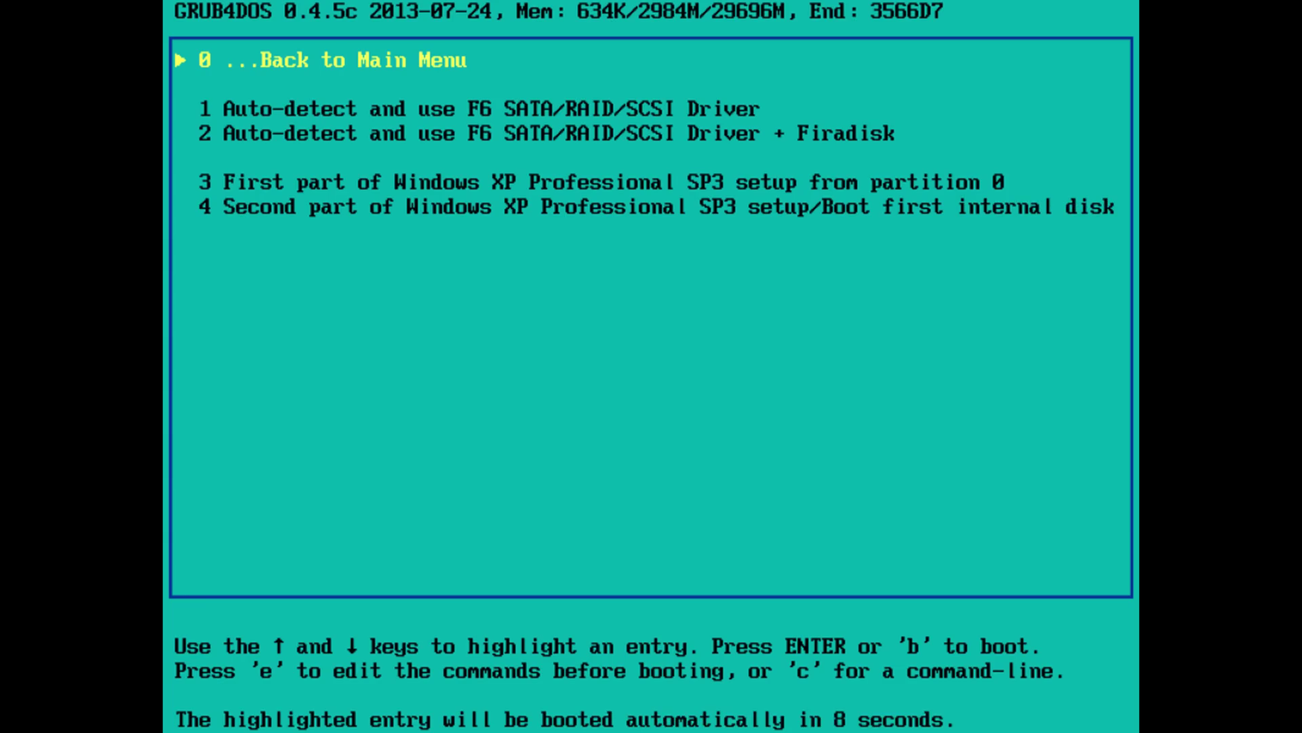
key("Down")
key("Return")
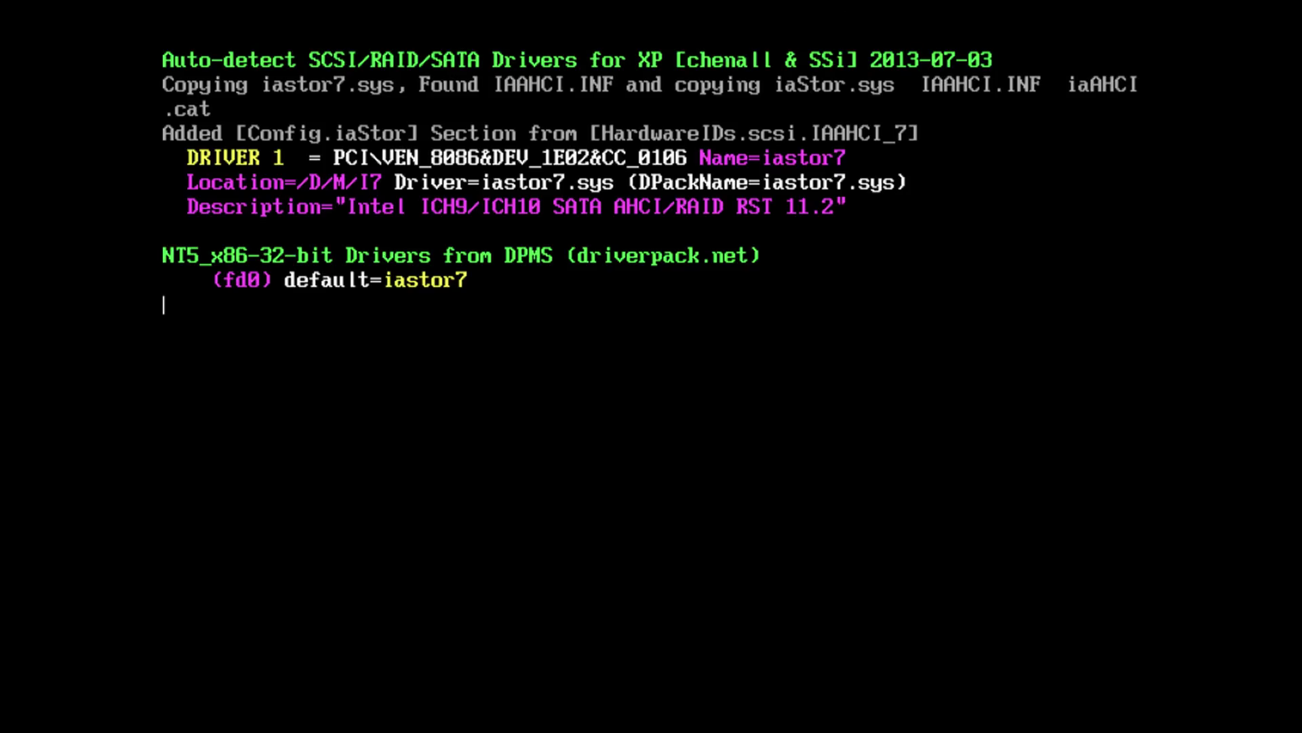
key("Down")
key("Down")
key("Down")
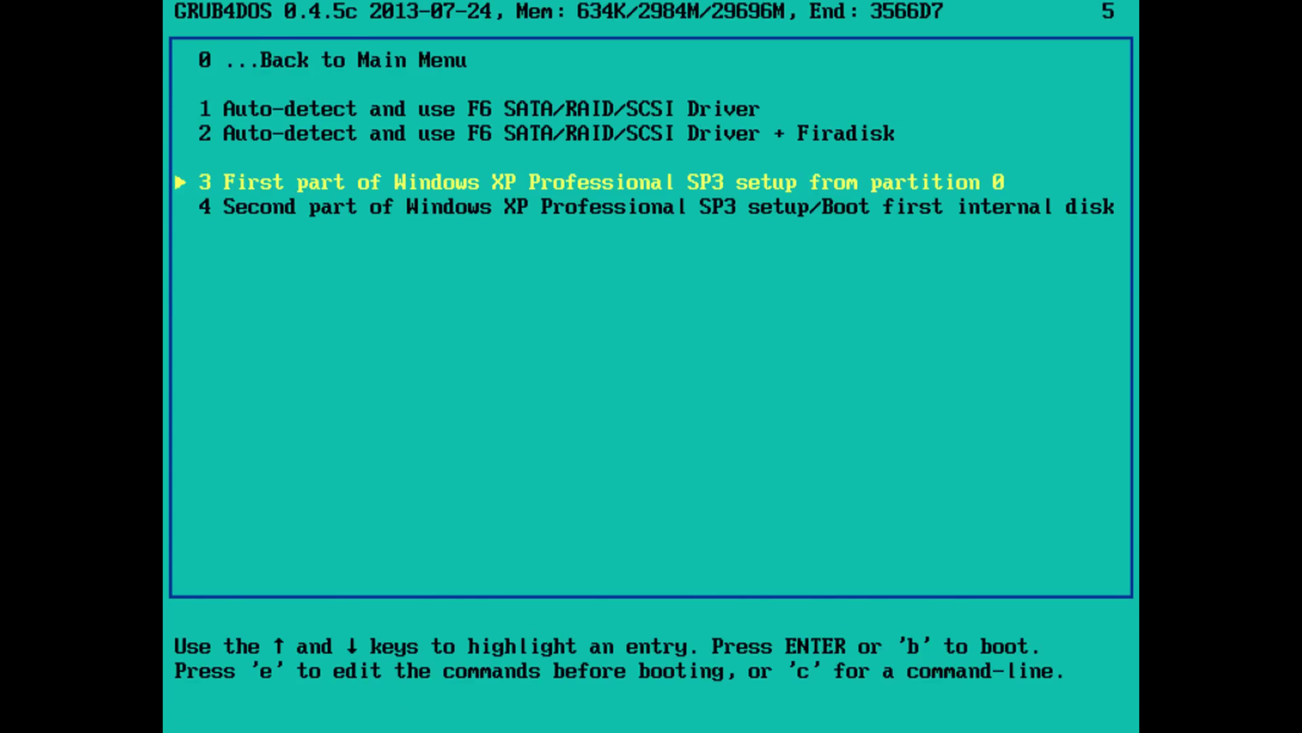
key("Return")
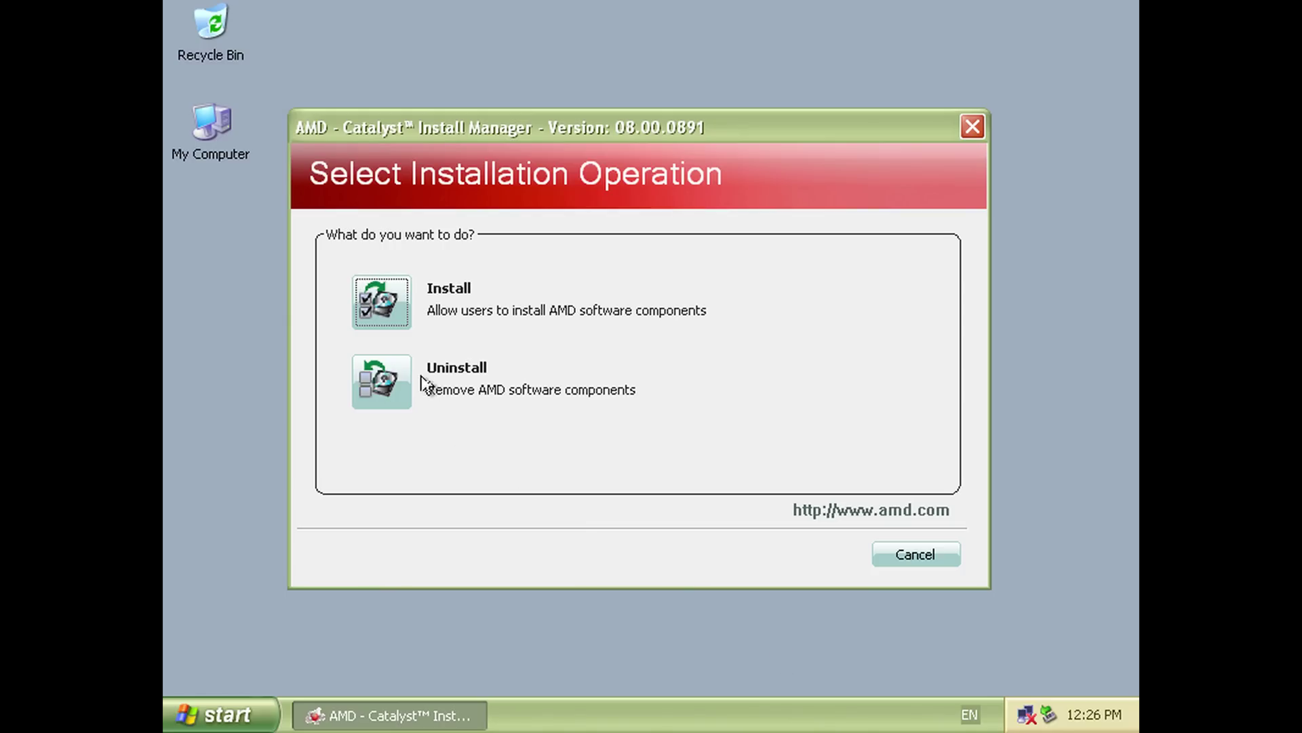
Custom-install Catalyst to C:\Program Files\ATI Technologies and inspect the failed AMD Display Driver entry.
left_click(378, 312)
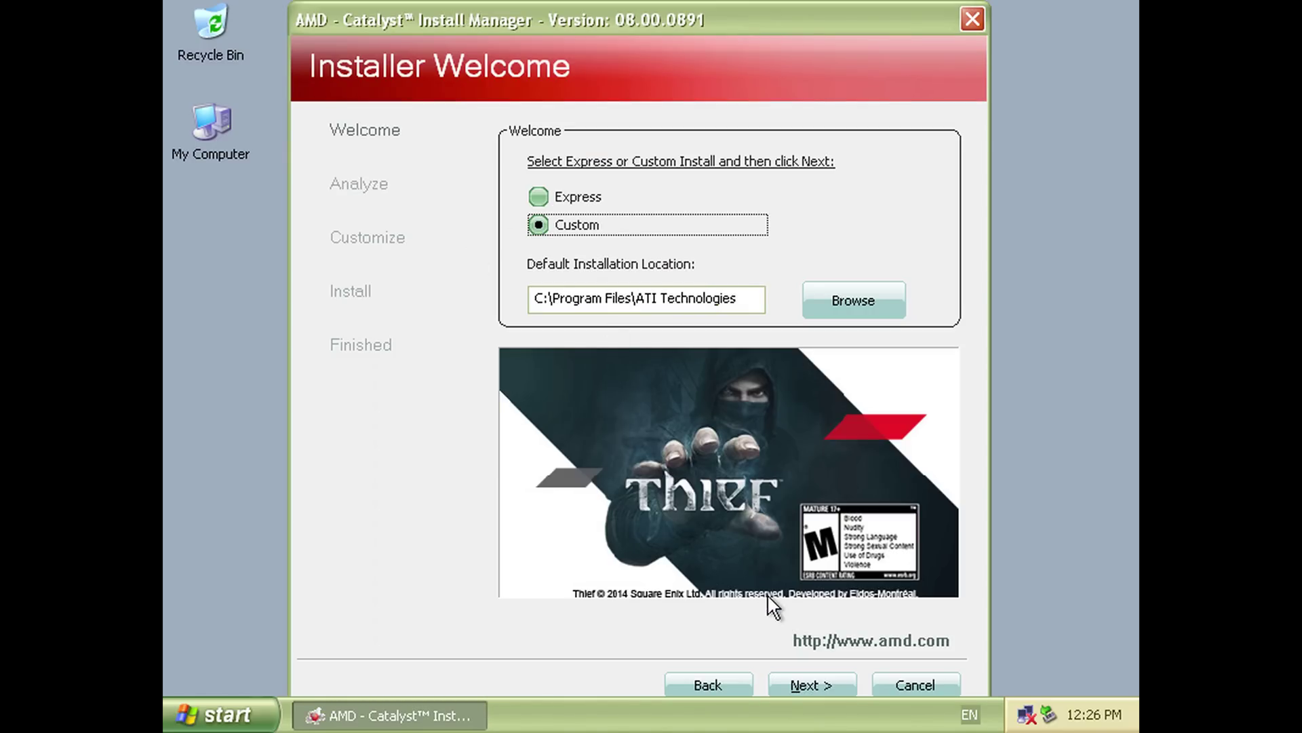
left_click(795, 689)
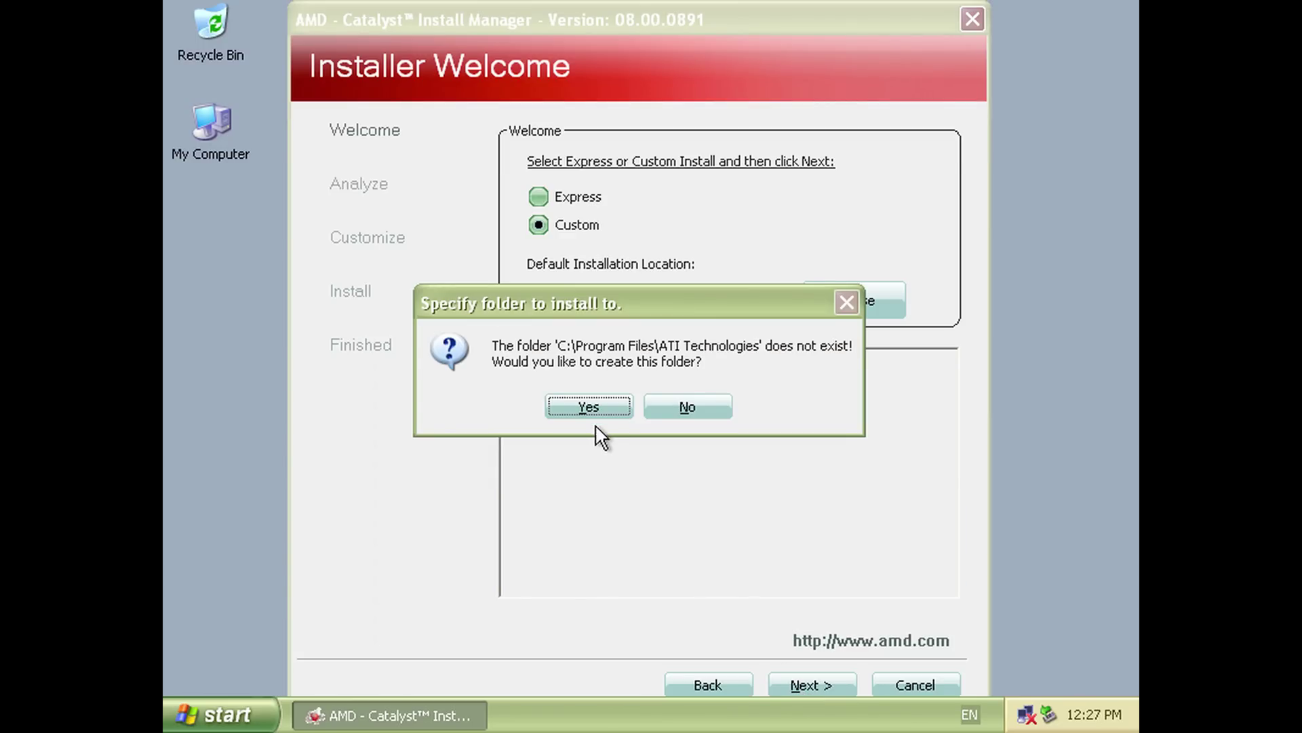
left_click(588, 407)
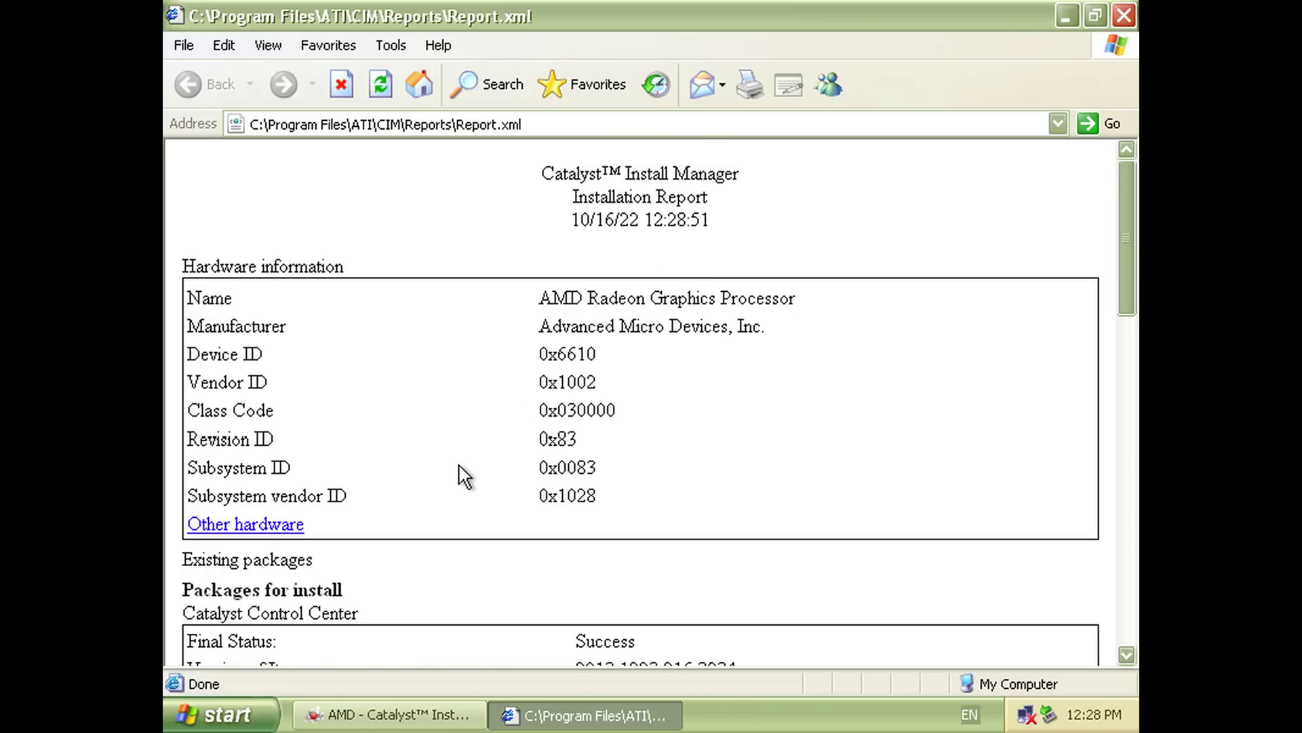
scroll(464, 474, "down", 10)
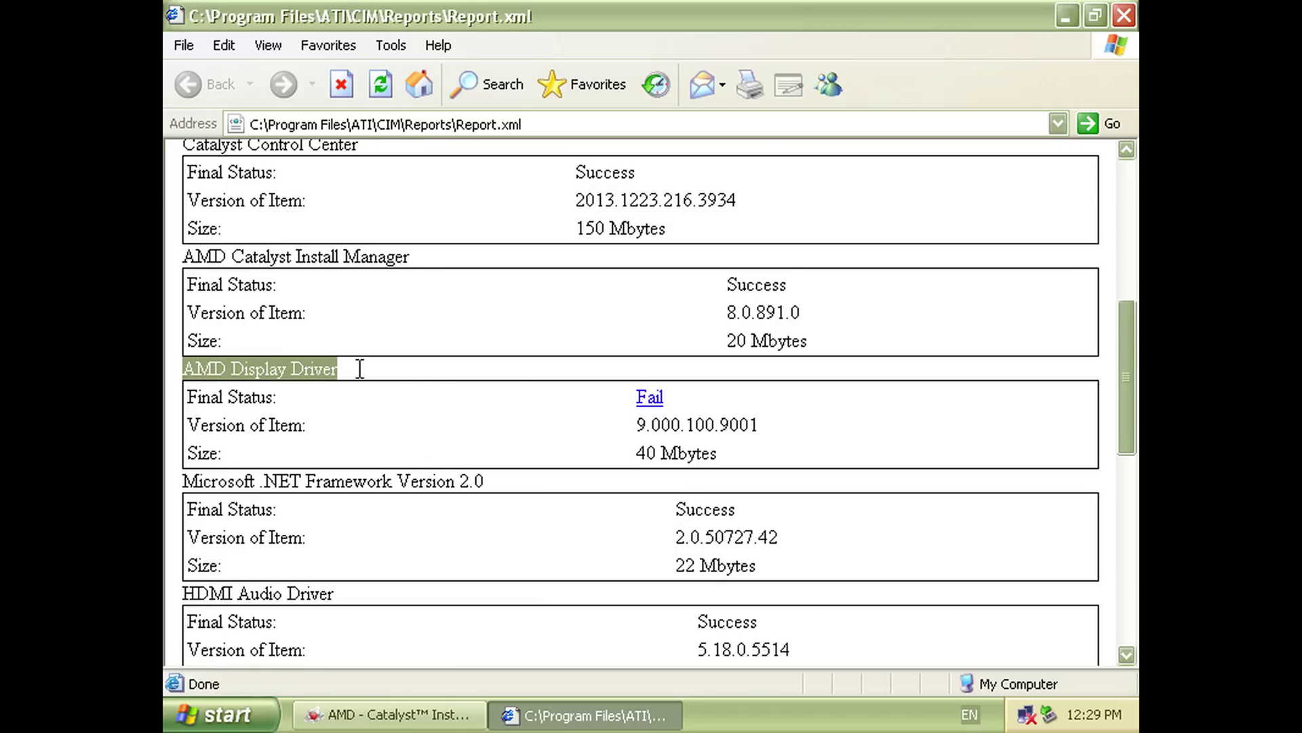
left_click_drag(739, 410, 756, 451)
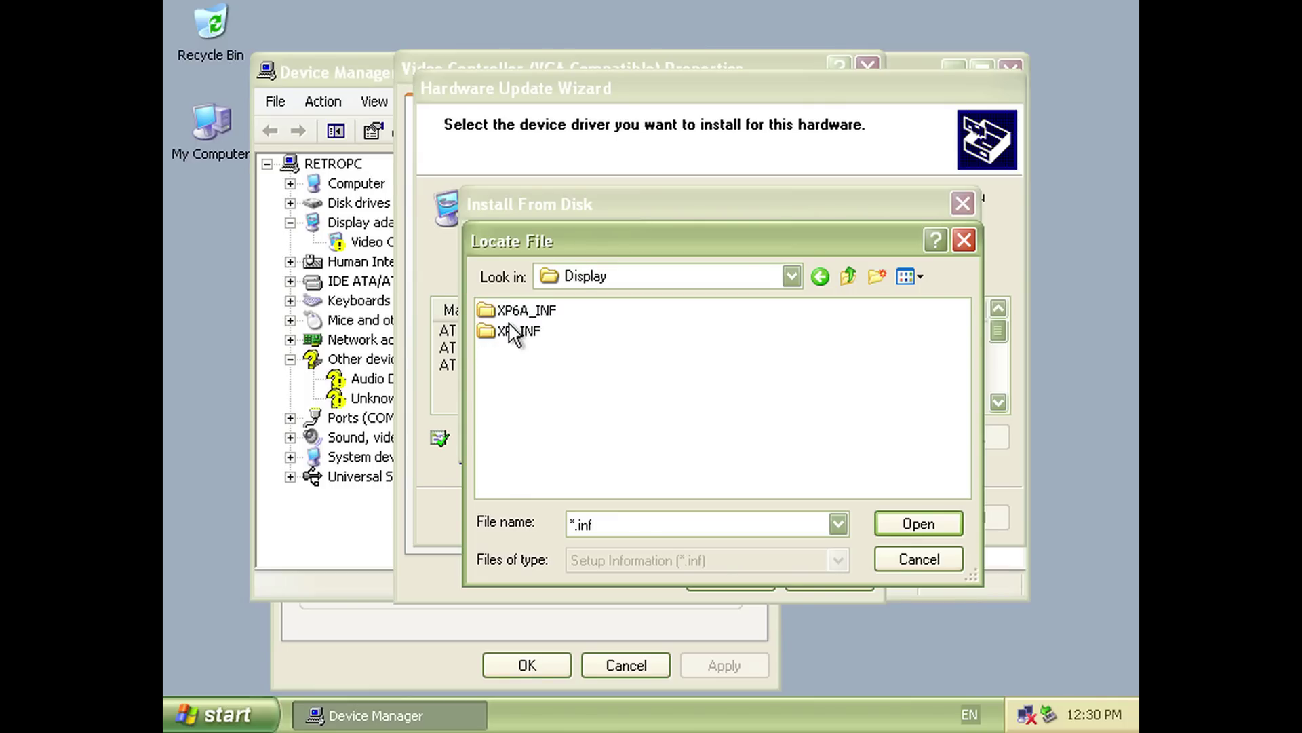
Use the AMD Support folder as the driver source so AMD Radeon R7 200 Series is listed.
double_click(514, 337)
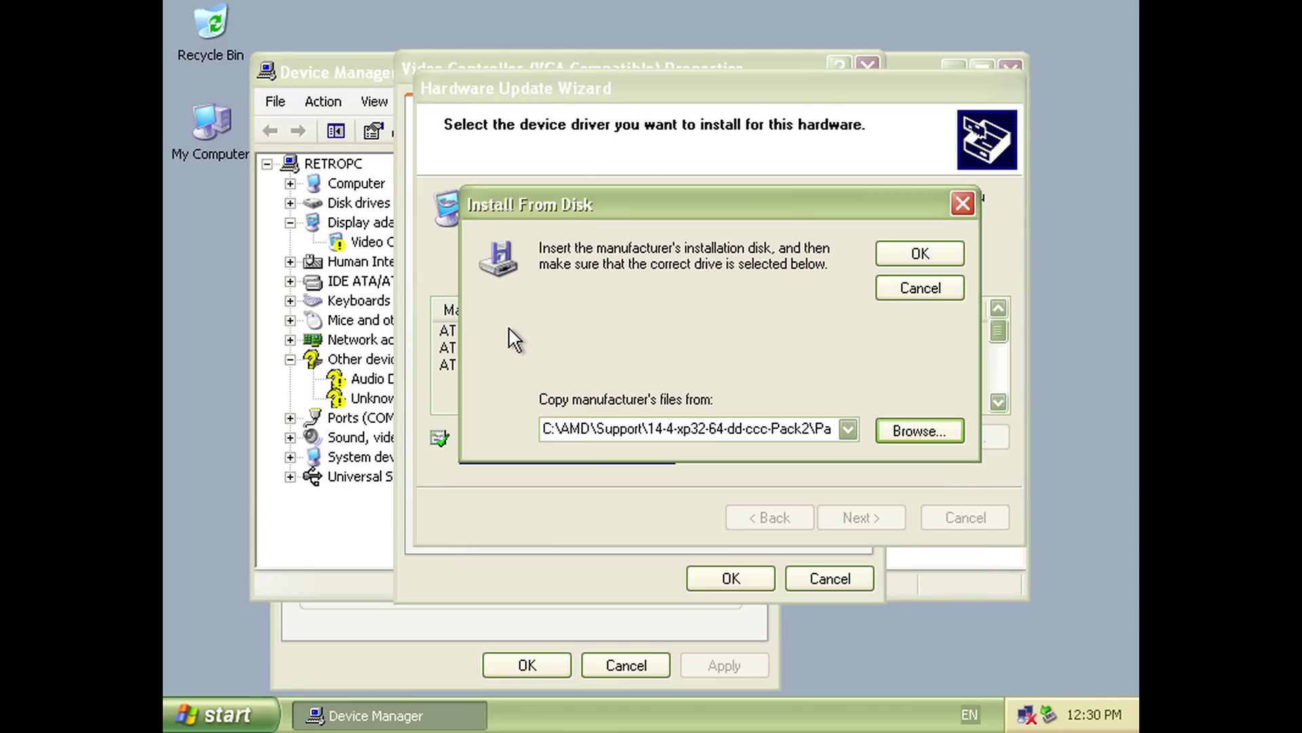
left_click(919, 253)
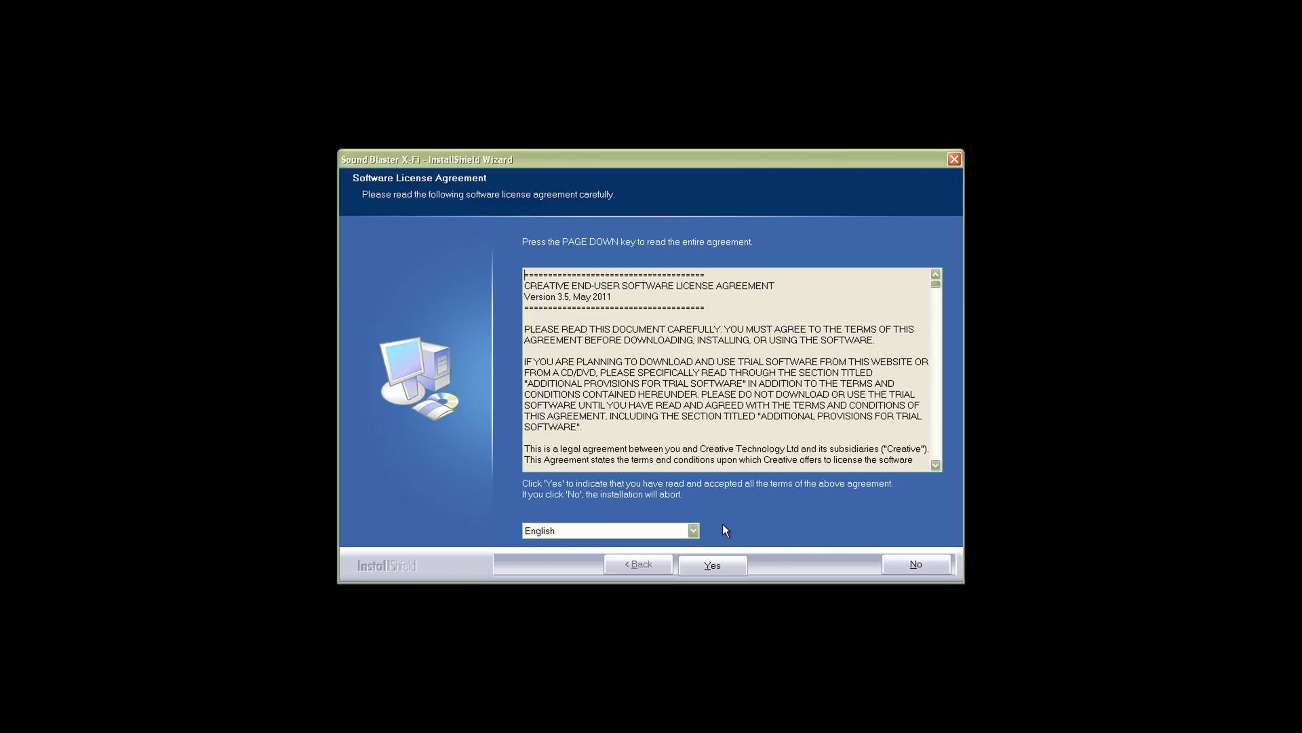
Accept the Creative licence, skip the readme, and keep C:\Program Files\Creative\Sound Blaster X-Fi.
left_click(714, 564)
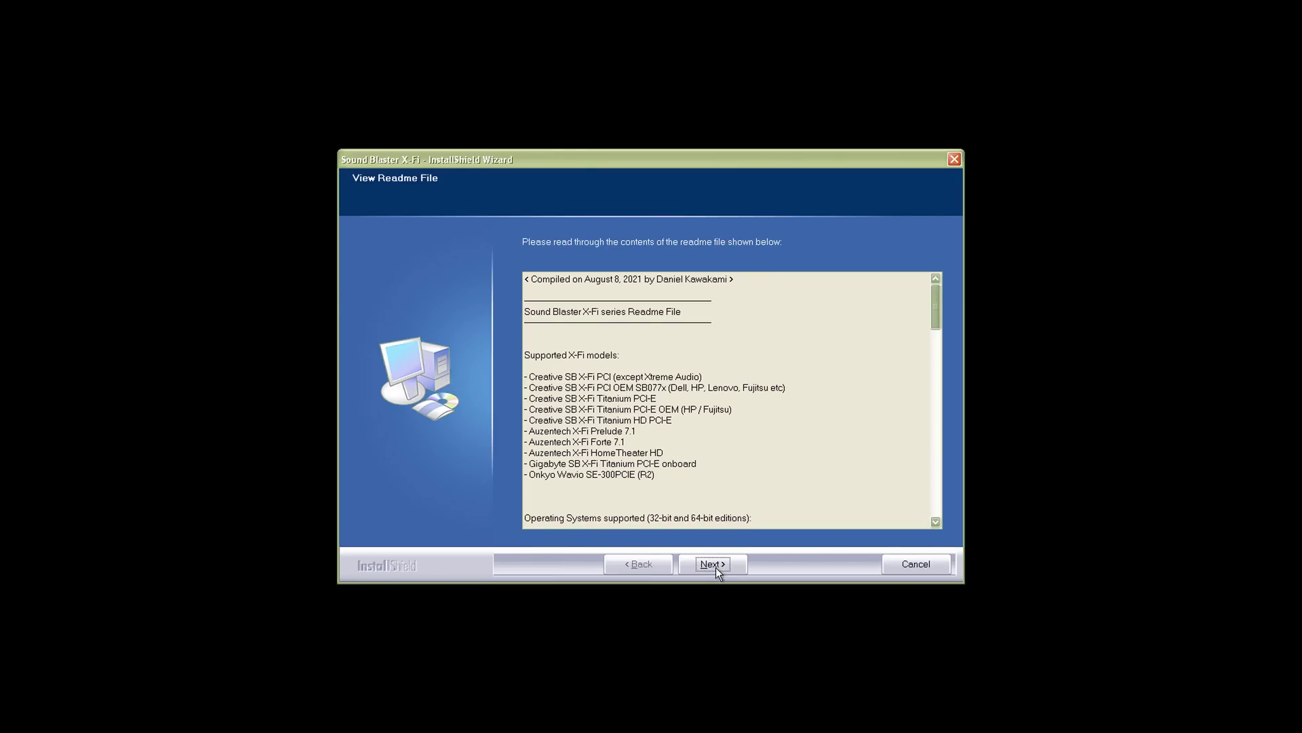
left_click(715, 567)
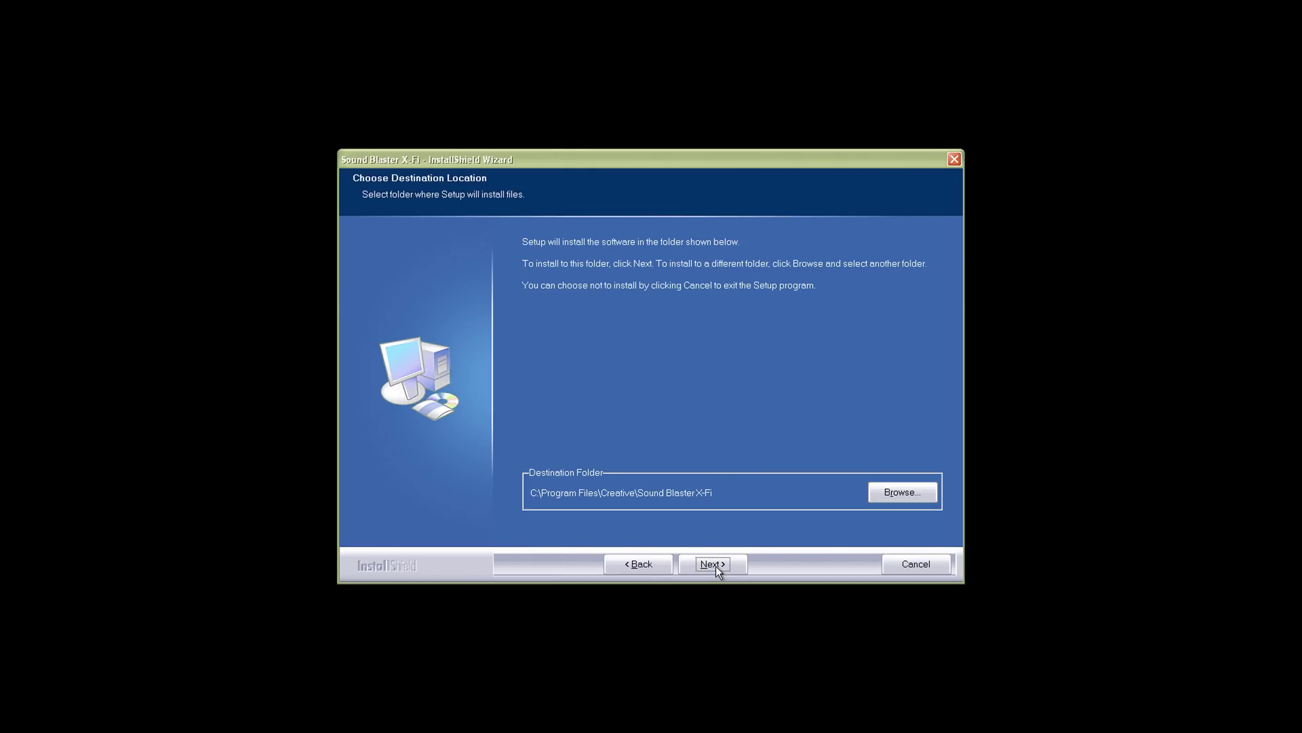
left_click(715, 566)
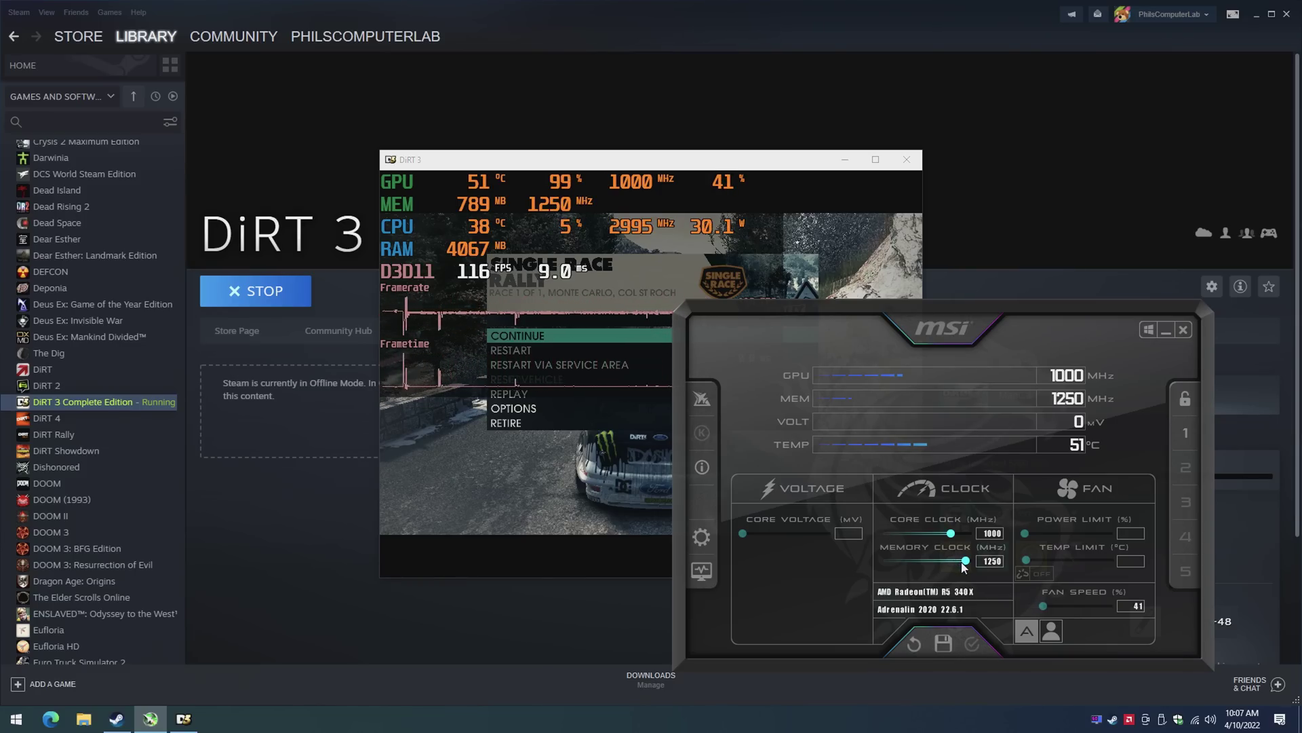
Raise the R5 340X memory clock to 1300 MHz, apply it, and return to DiRT 3.
left_click_drag(965, 560, 972, 560)
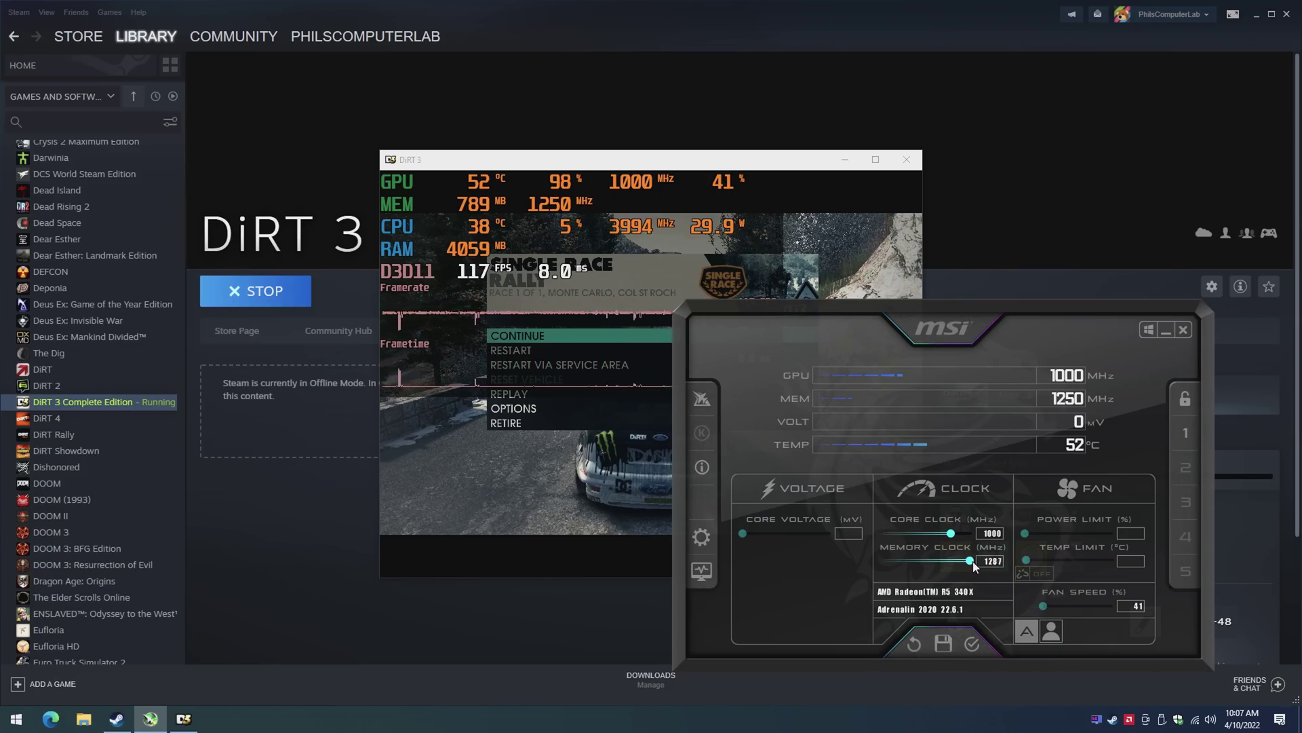
left_click(972, 643)
left_click(550, 339)
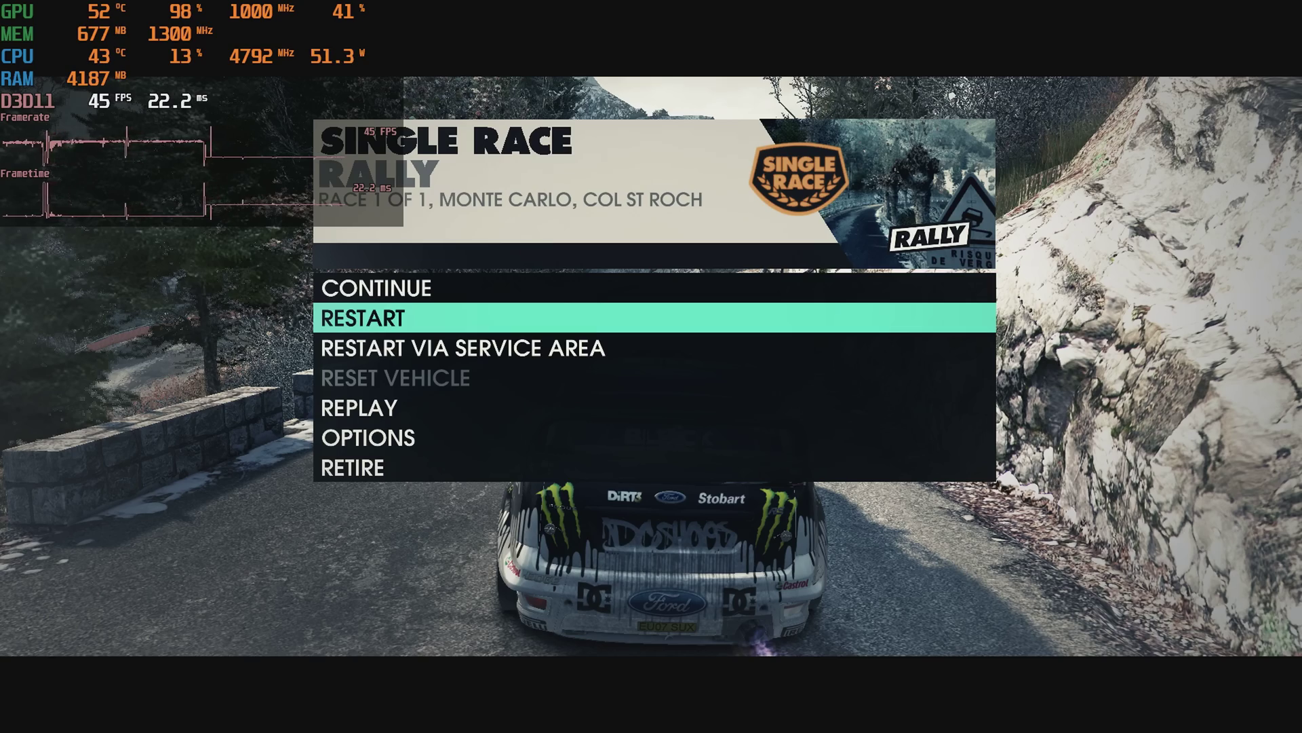
Restart the Monte Carlo stage from the pause menu and drive it up the mountain road.
key("Return")
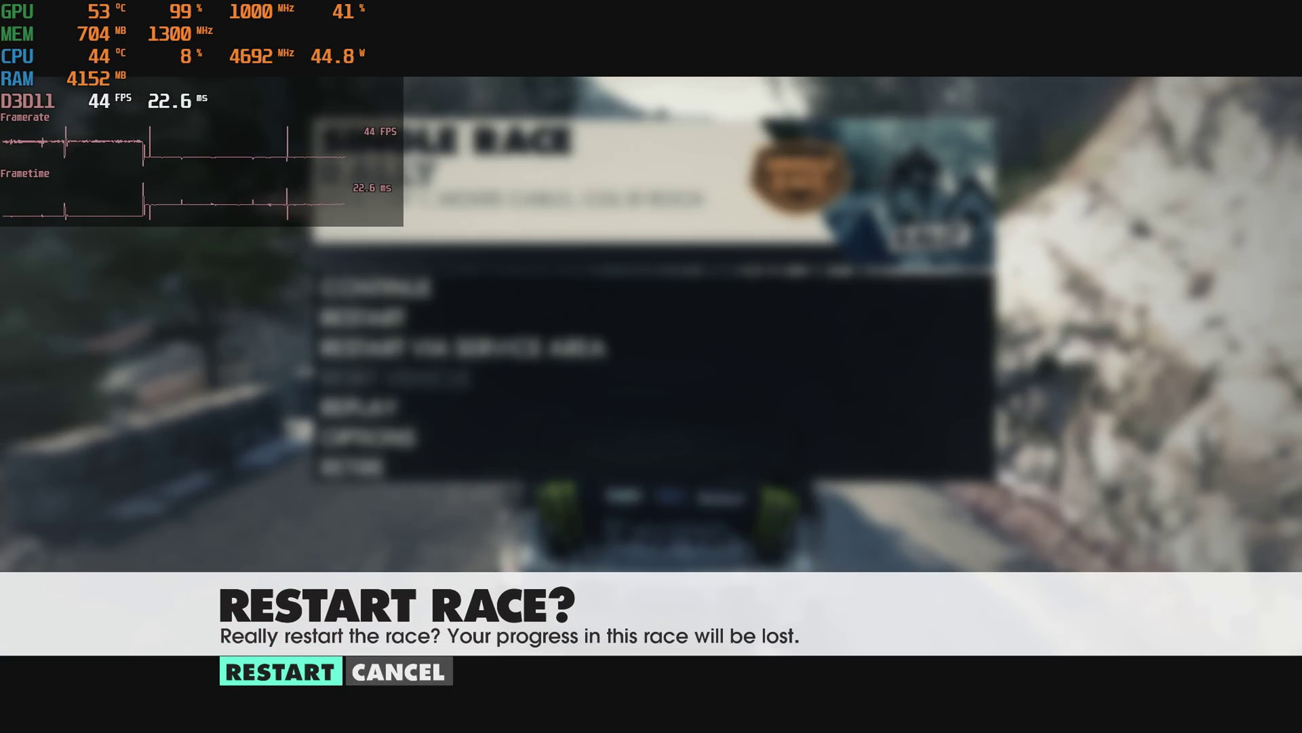
key("Return")
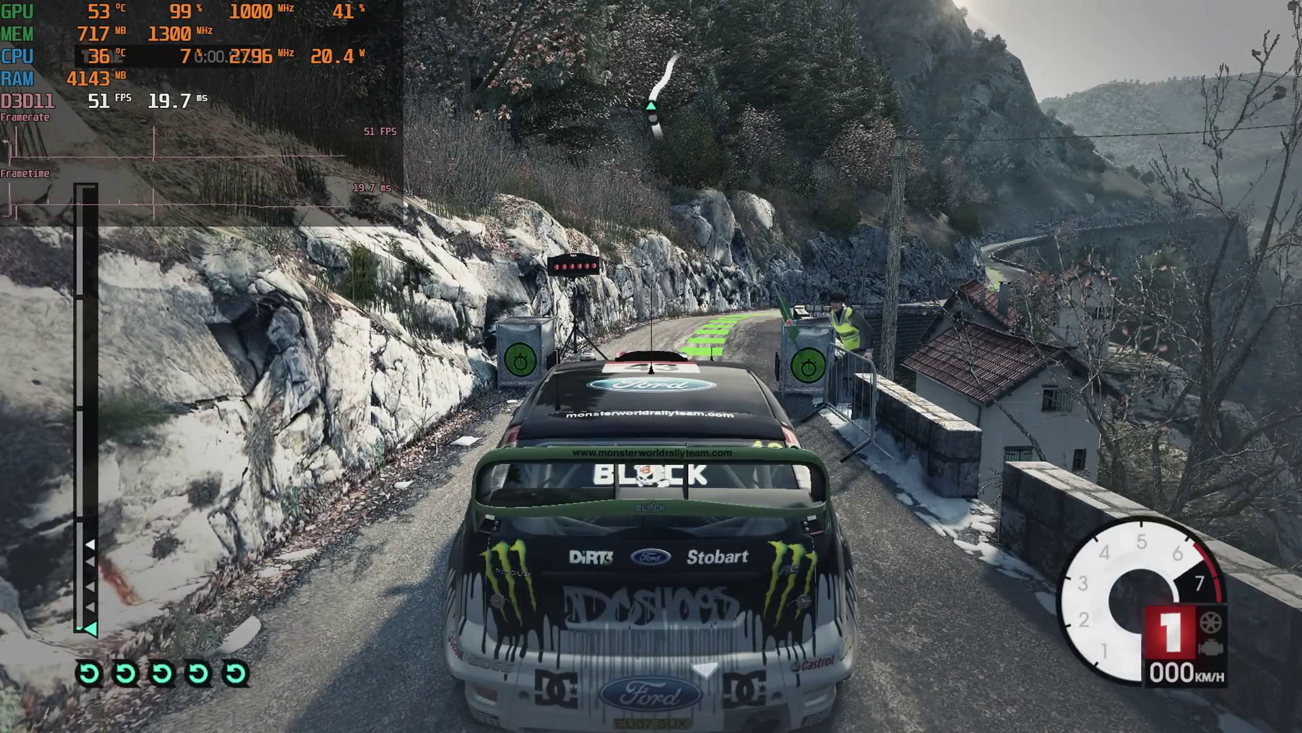
key("Up")
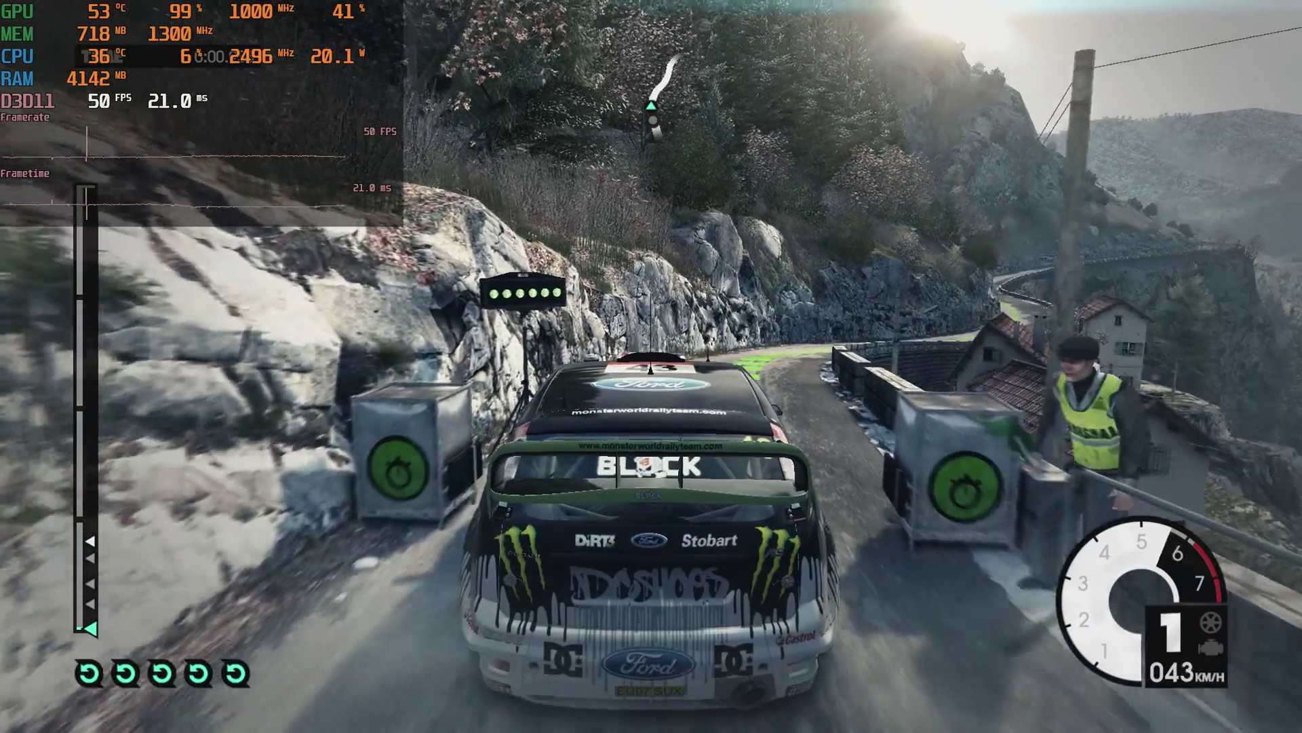
key("Up")
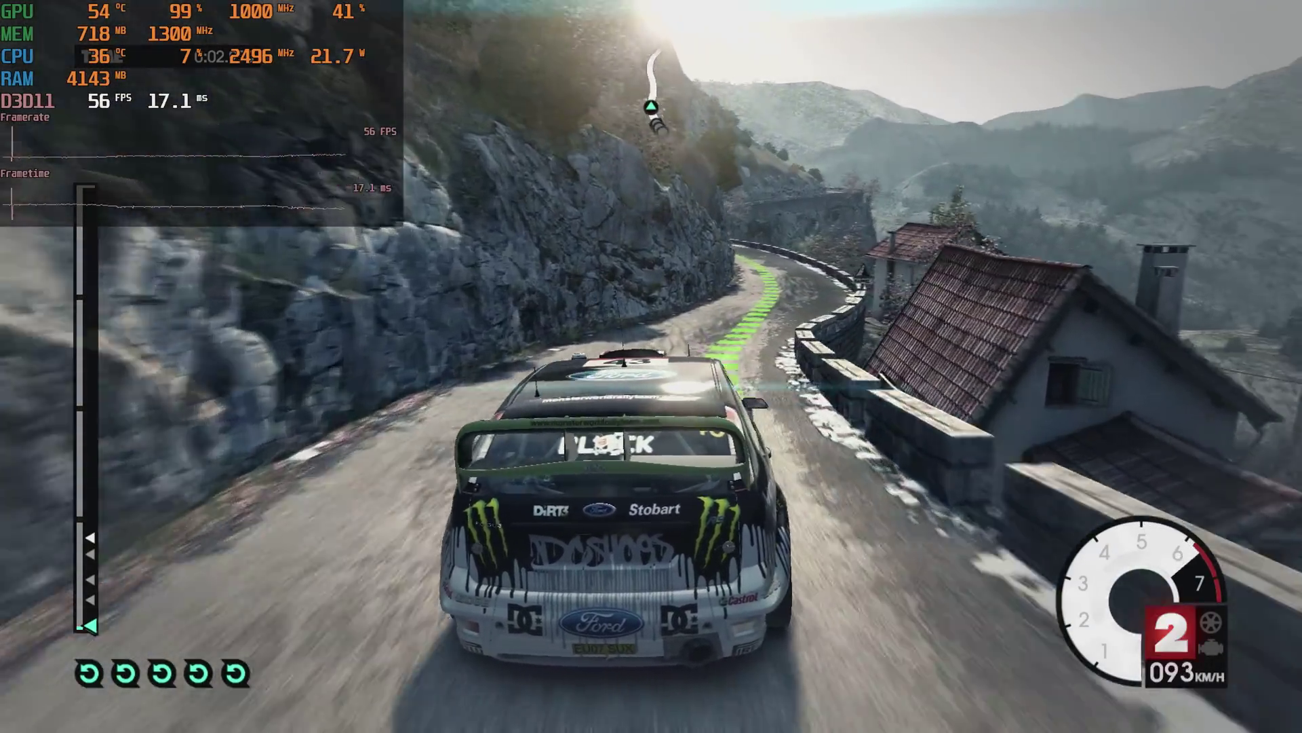
key("Up")
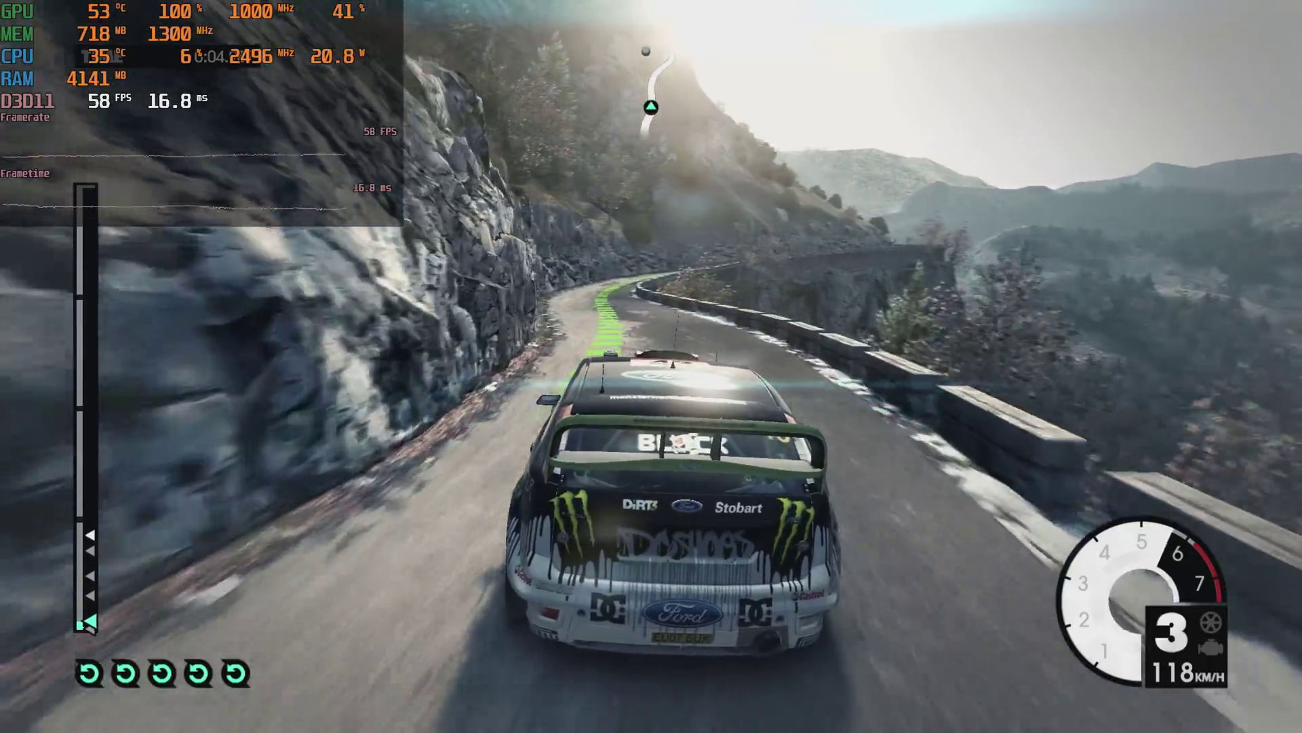
key("Up")
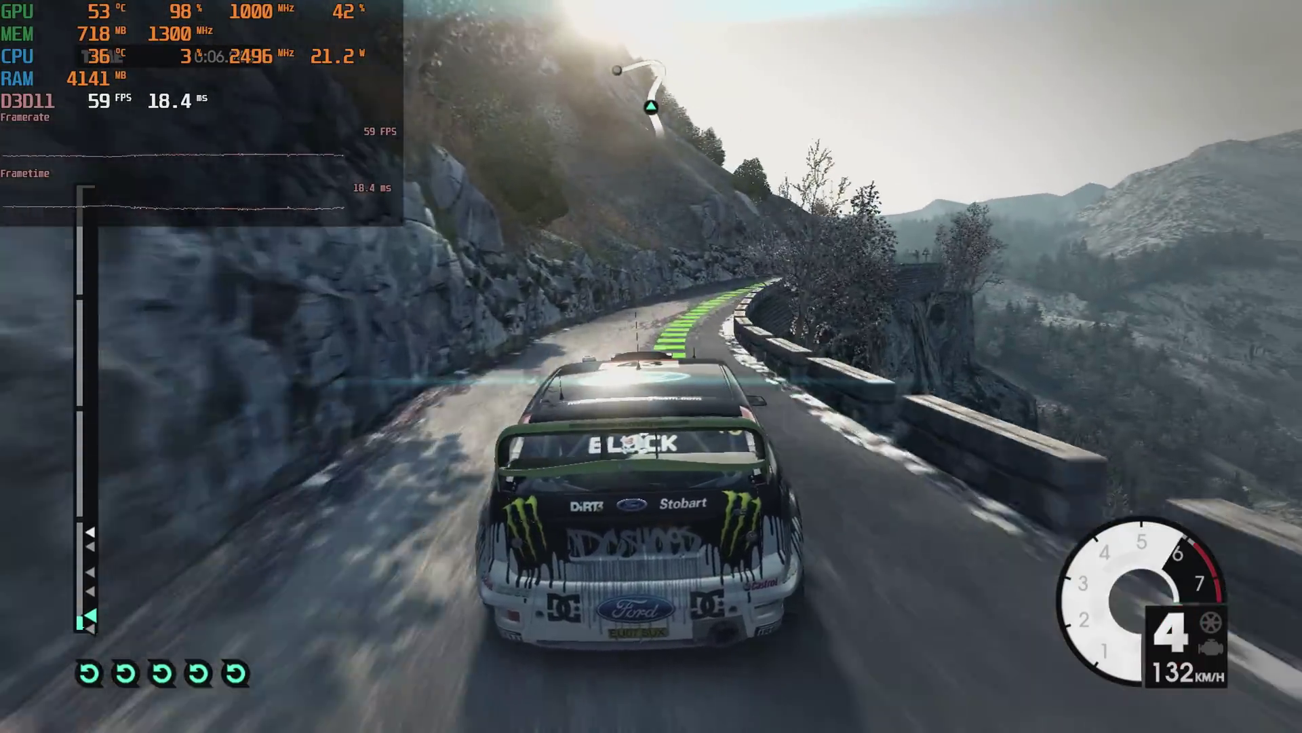